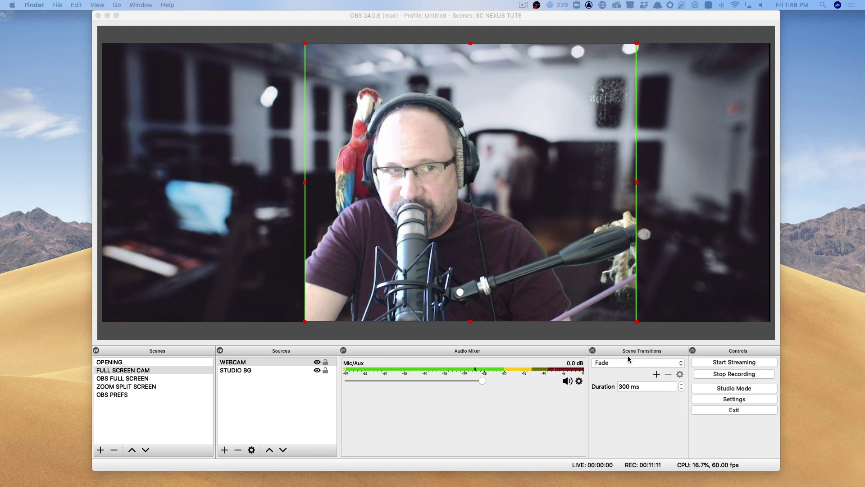
# Step: Switch from FULL SCREEN CAM to the ZOOM SPLIT SCREEN scene using hotkey 4
pyautogui.press('4')
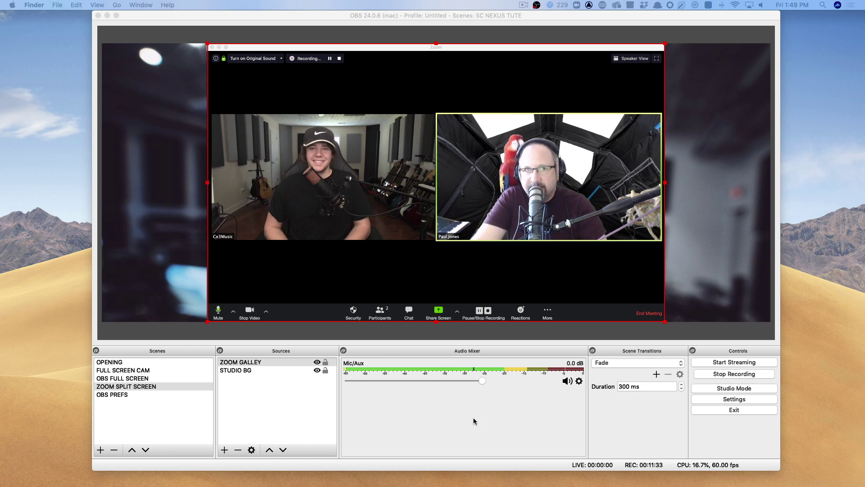
pyautogui.doubleClick(239, 364)
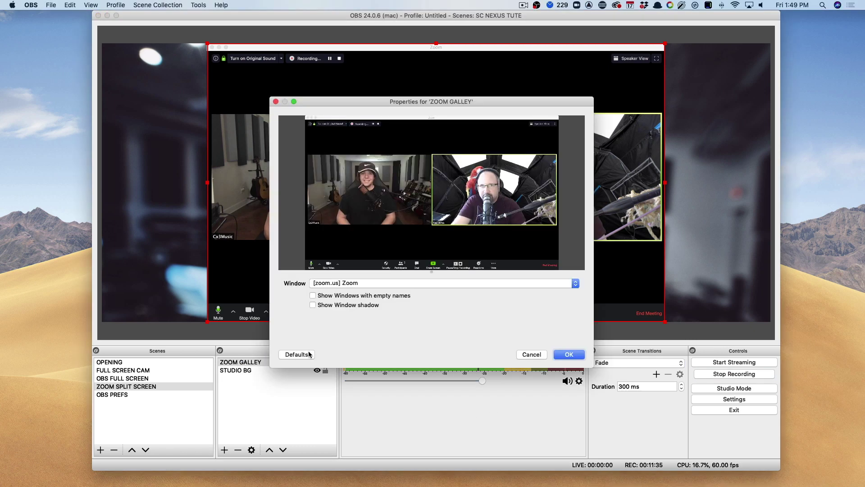
pyautogui.press('Return')
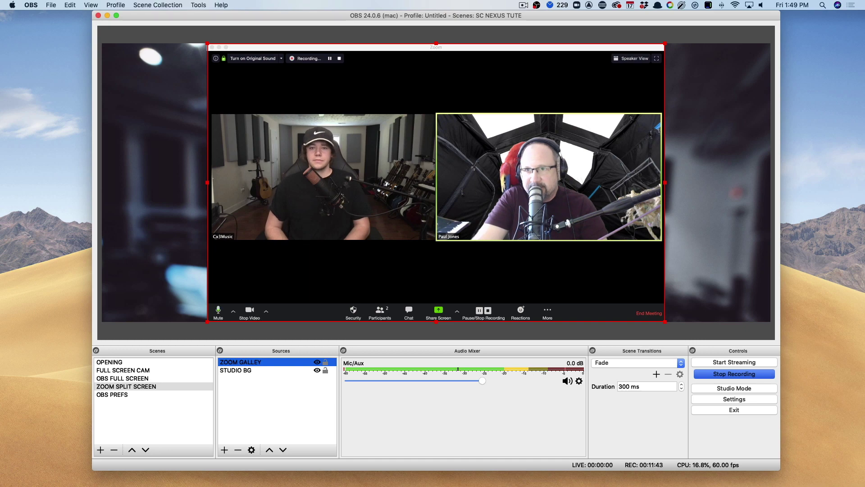
pyautogui.press('super+Tab')
pyautogui.moveTo(425, 206); pyautogui.dragTo(413, 128)
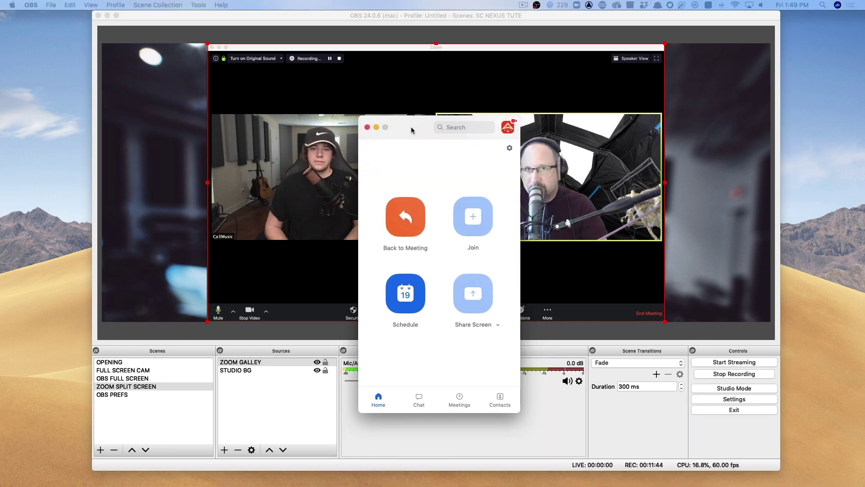
pyautogui.click(510, 147)
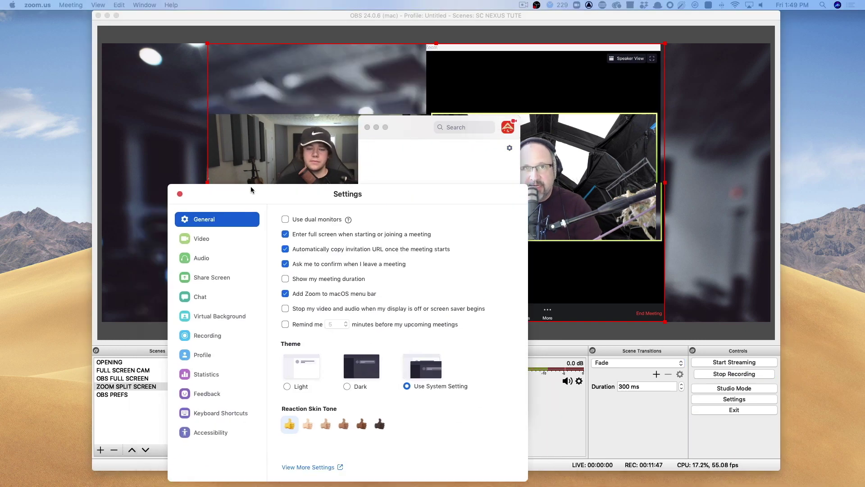
pyautogui.click(265, 190)
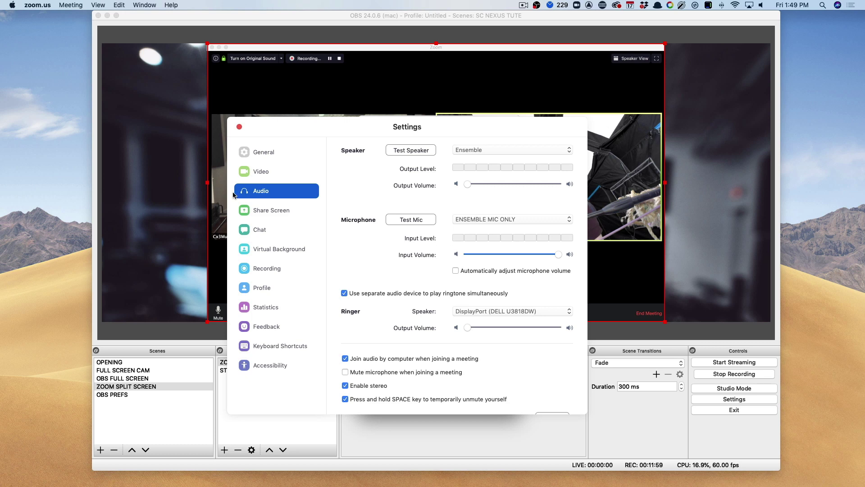
pyautogui.click(239, 126)
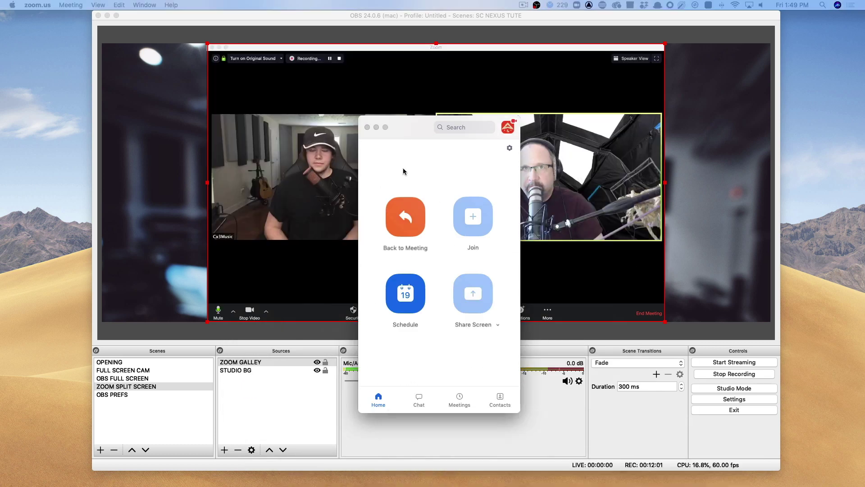
pyautogui.click(368, 127)
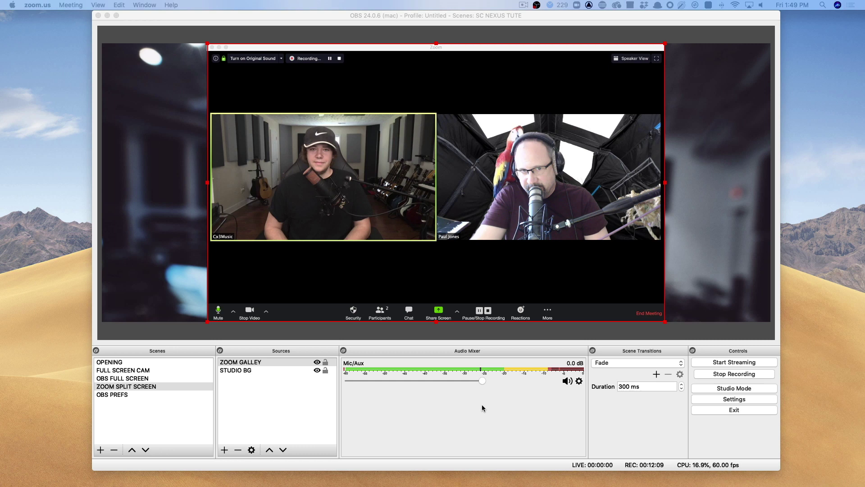
# Step: Check OBS's Mic/Auxiliary Audio 2 device list, leave it Disabled, and close Settings
pyautogui.click(173, 20)
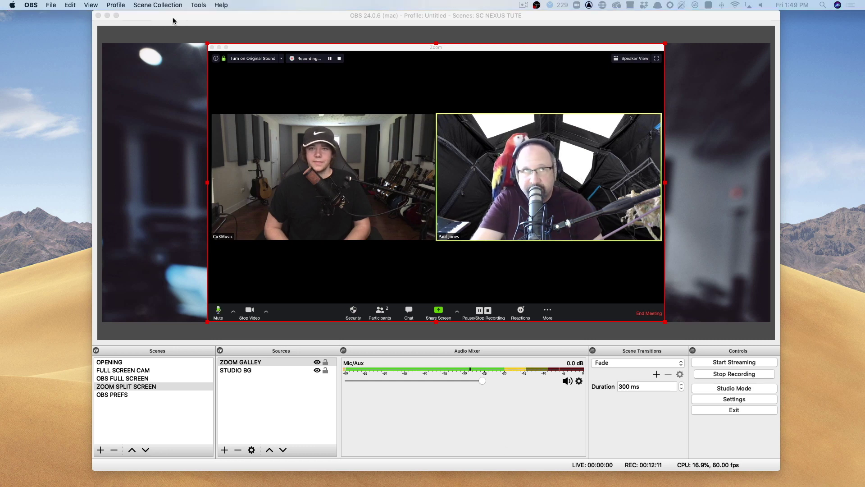
pyautogui.click(31, 5)
pyautogui.click(136, 96)
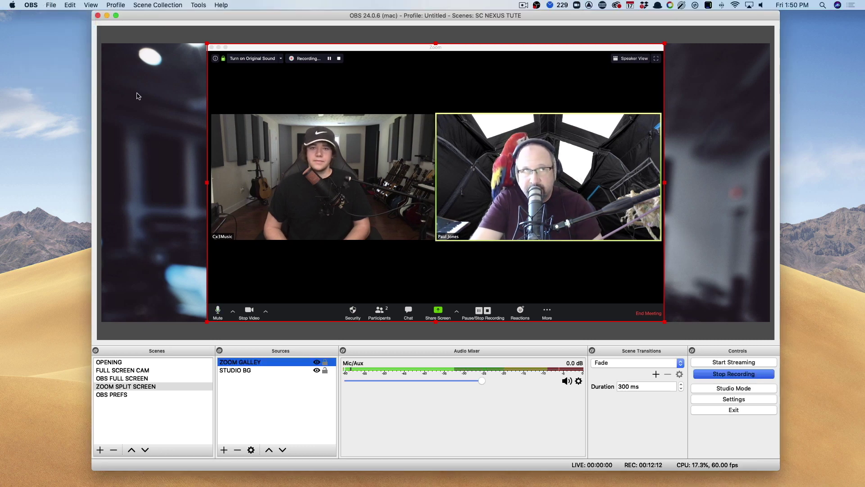
pyautogui.click(248, 151)
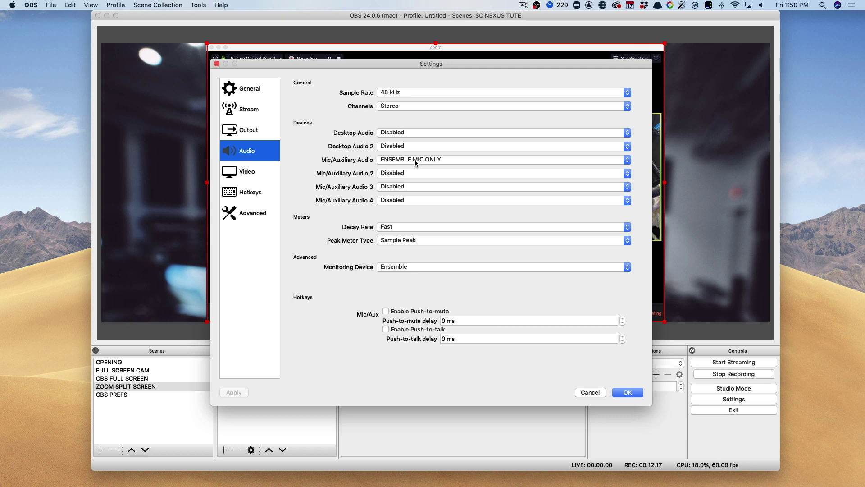
pyautogui.click(413, 173)
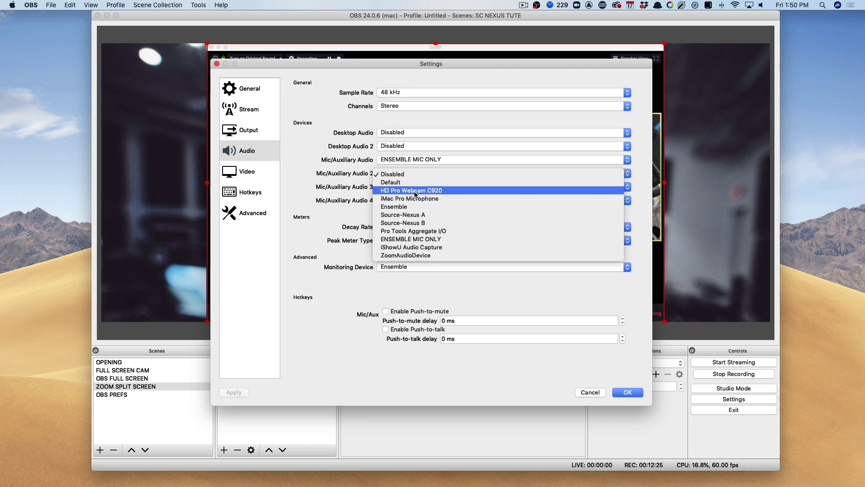
pyautogui.click(317, 371)
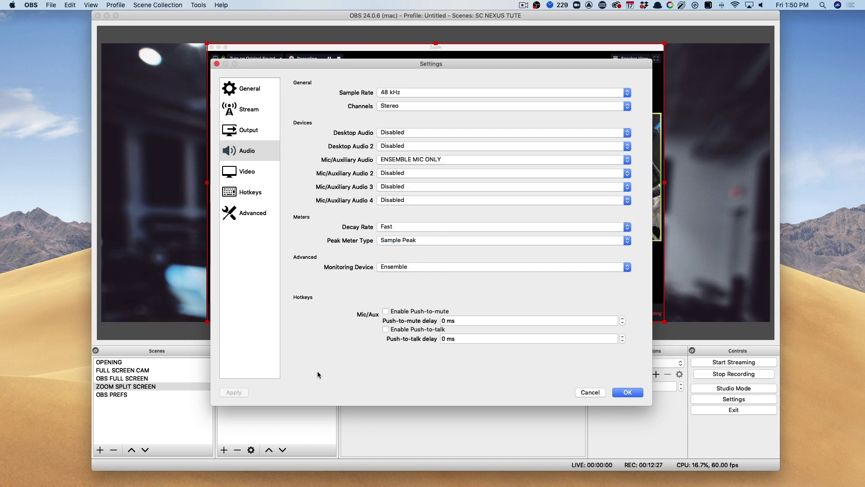
pyautogui.press('Escape')
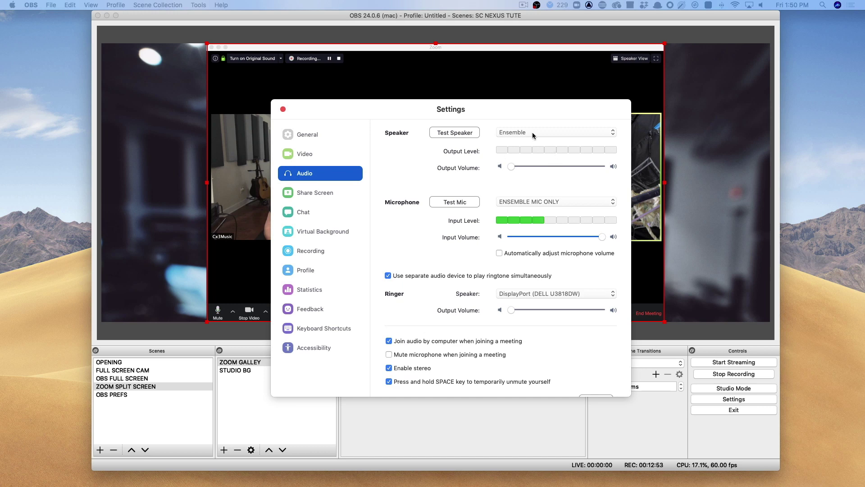
# Step: Route Zoom's speaker output to Source-Nexus B and close Zoom's settings
pyautogui.click(531, 132)
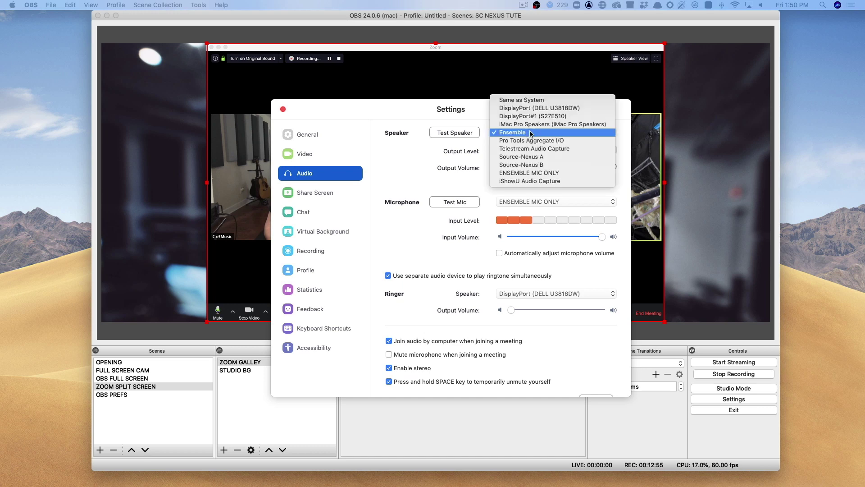
pyautogui.click(536, 165)
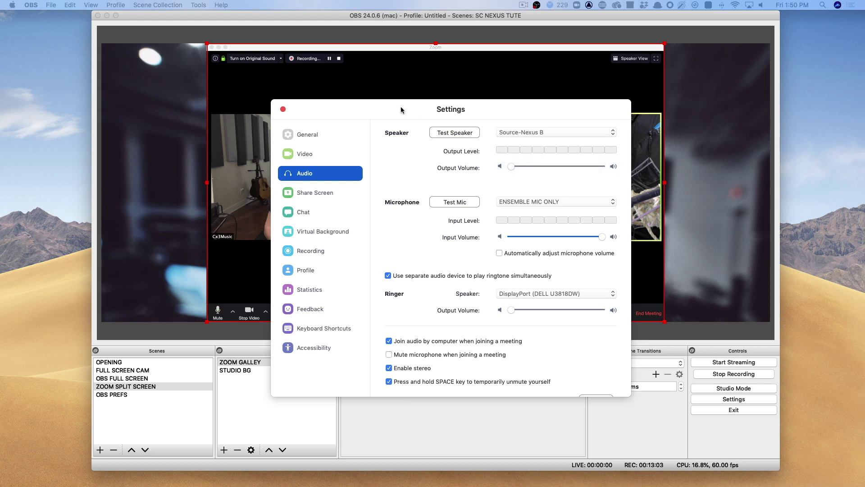
pyautogui.press('super+w')
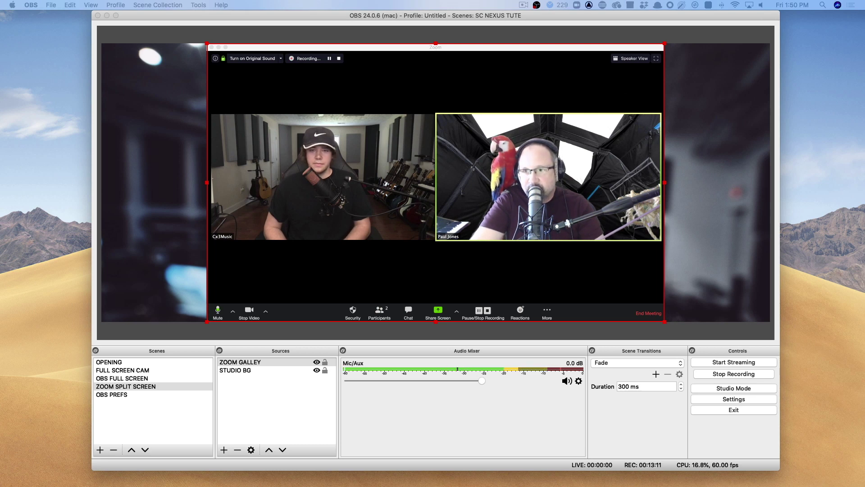
# Step: Set OBS's Mic/Auxiliary Audio 2 to Source-Nexus B and save the audio settings
pyautogui.click(31, 5)
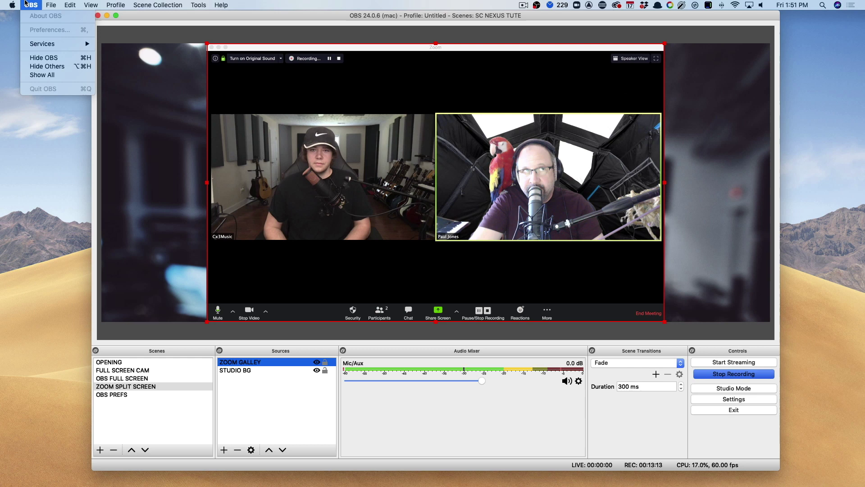
pyautogui.click(31, 5)
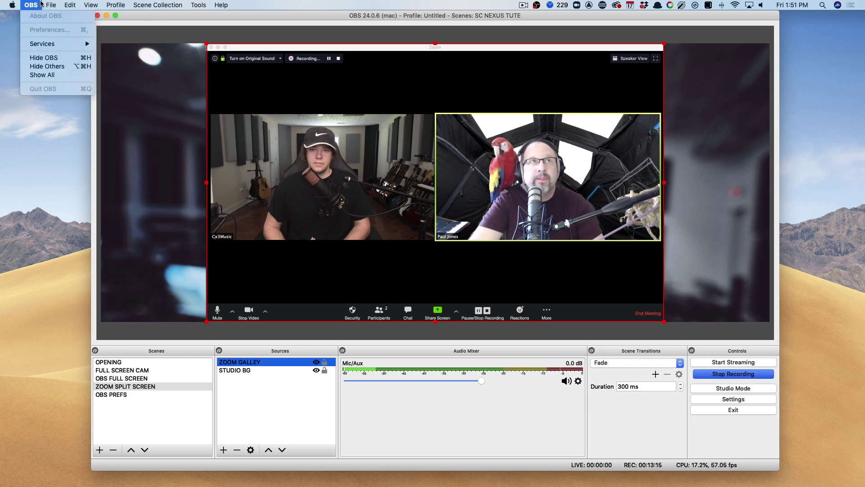
pyautogui.press('super+comma')
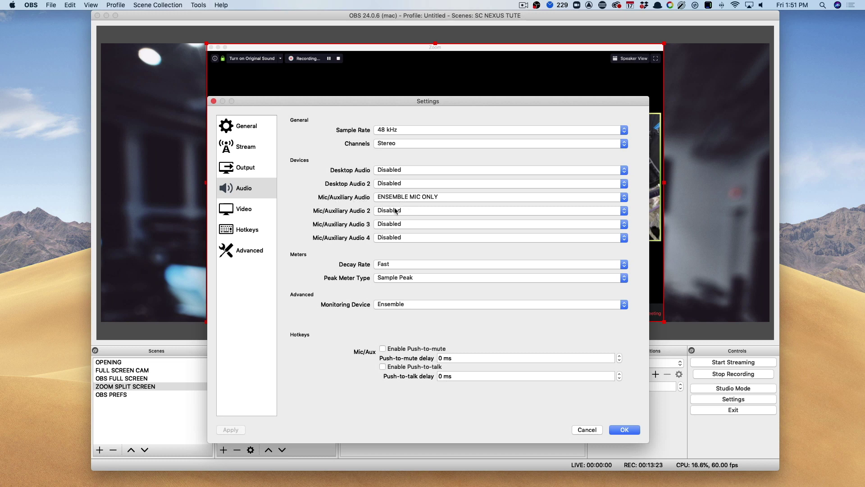
pyautogui.click(395, 212)
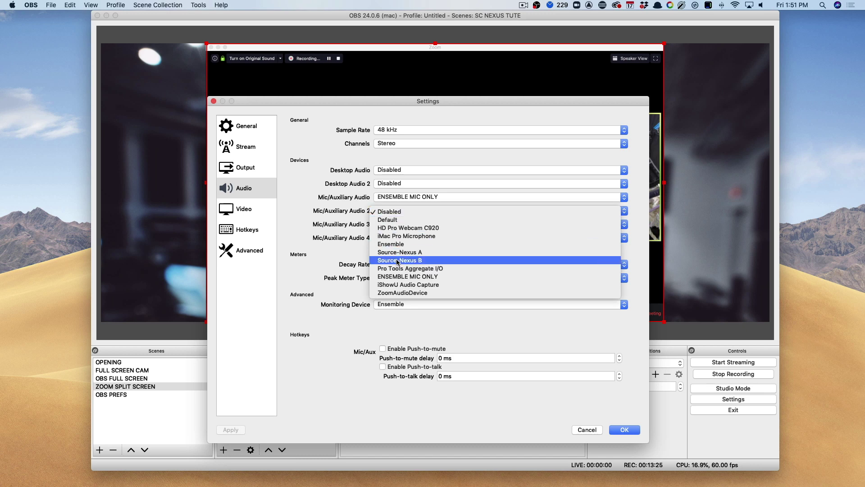
pyautogui.click(398, 261)
pyautogui.click(619, 431)
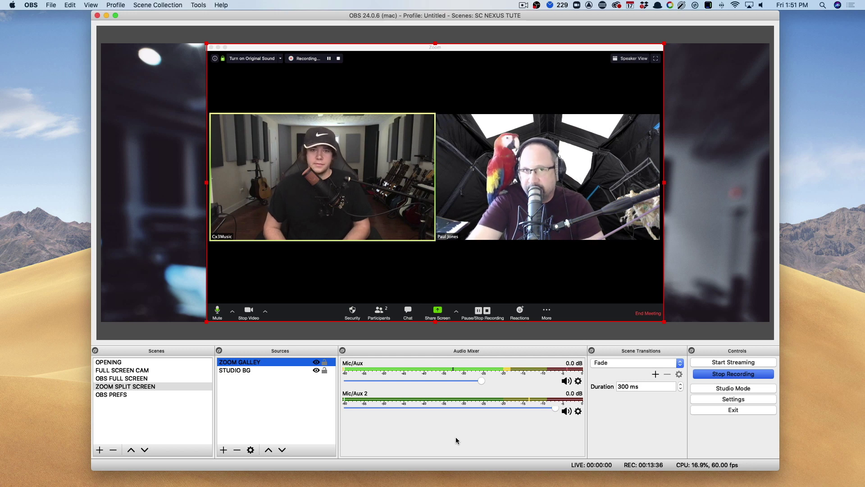
# Step: Set Mic/Aux 2's Audio Monitoring to Monitor and Output in Advanced Audio Properties
pyautogui.click(579, 410)
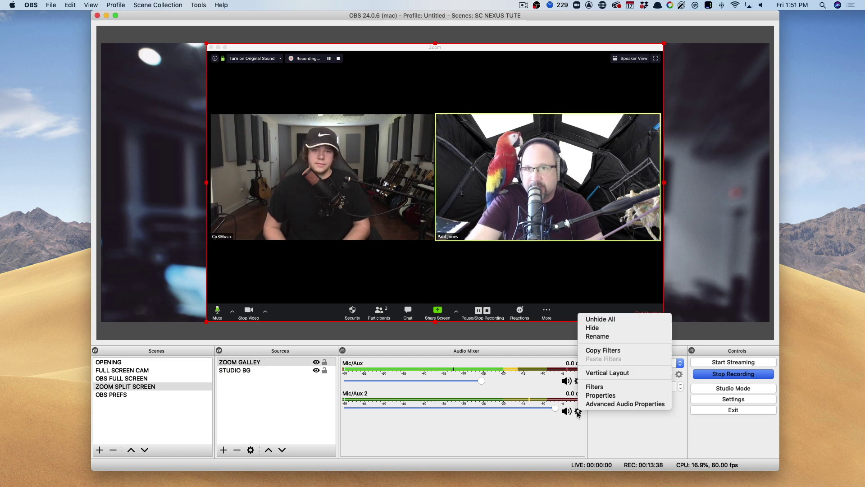
pyautogui.click(608, 403)
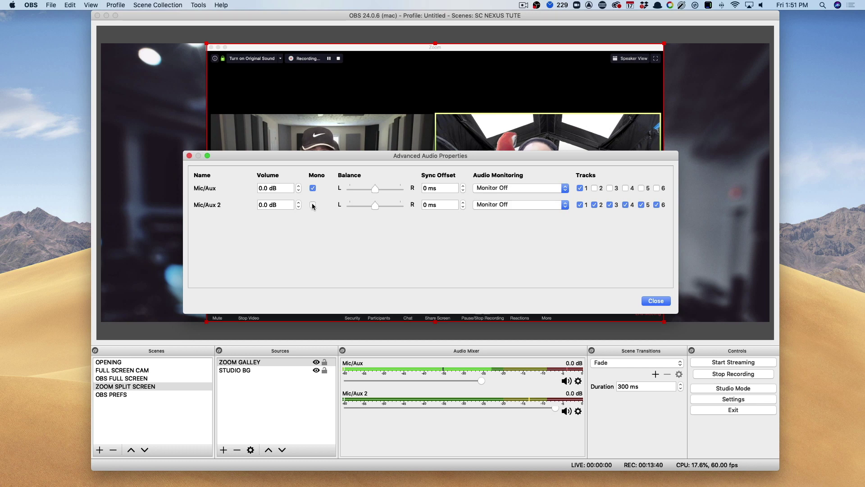
pyautogui.click(503, 205)
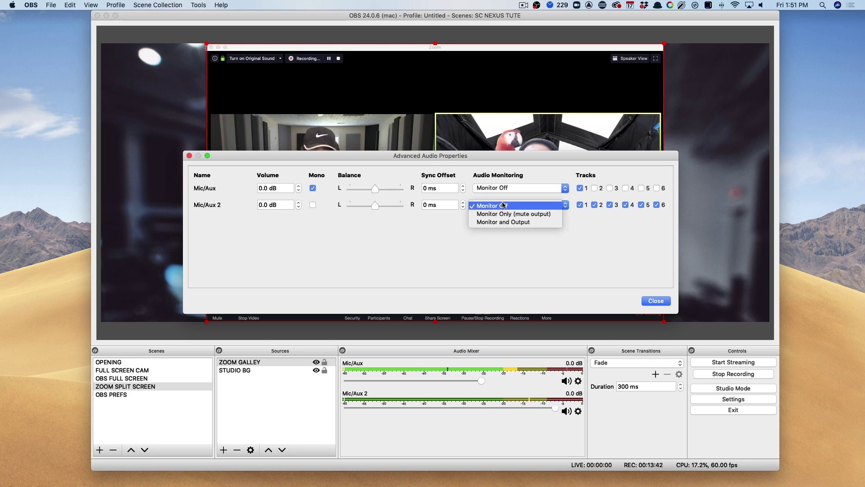
pyautogui.click(502, 225)
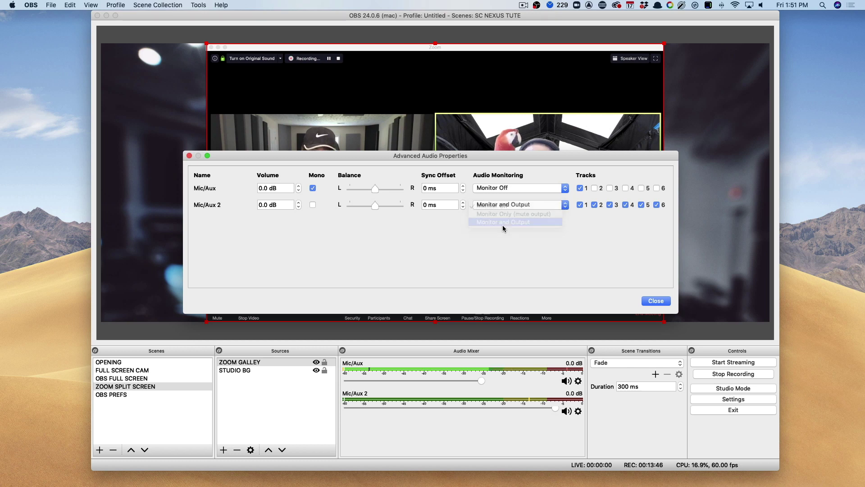
pyautogui.click(649, 300)
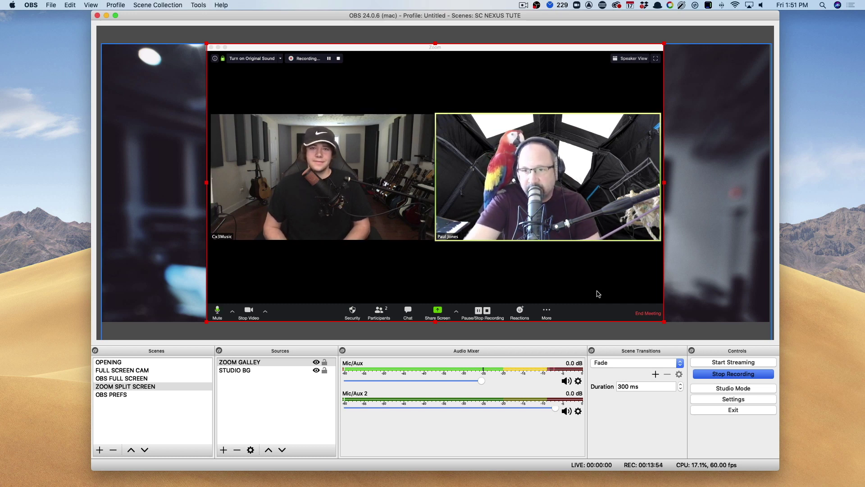
# Step: Stop the running recording, then capture a new test recording of about 23 seconds
pyautogui.click(721, 376)
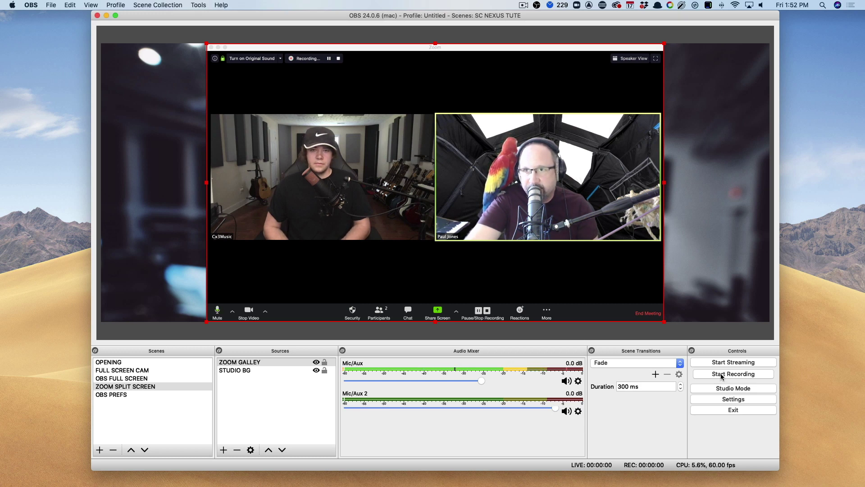
pyautogui.click(722, 376)
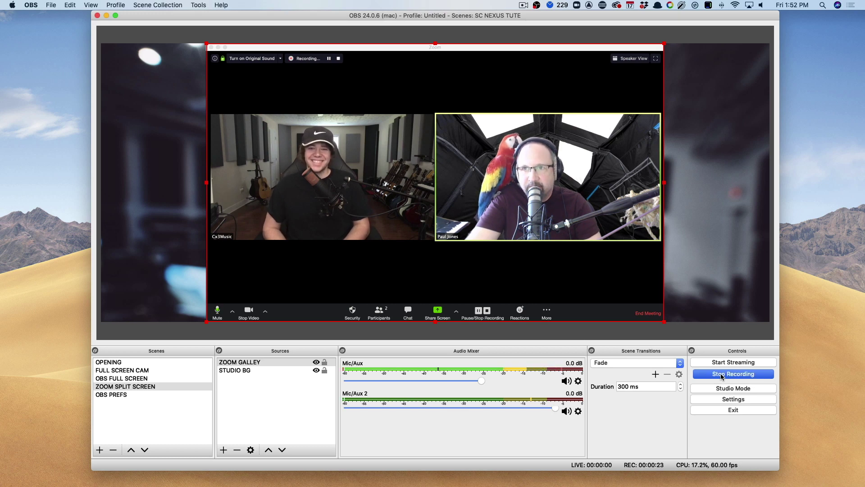
pyautogui.click(722, 374)
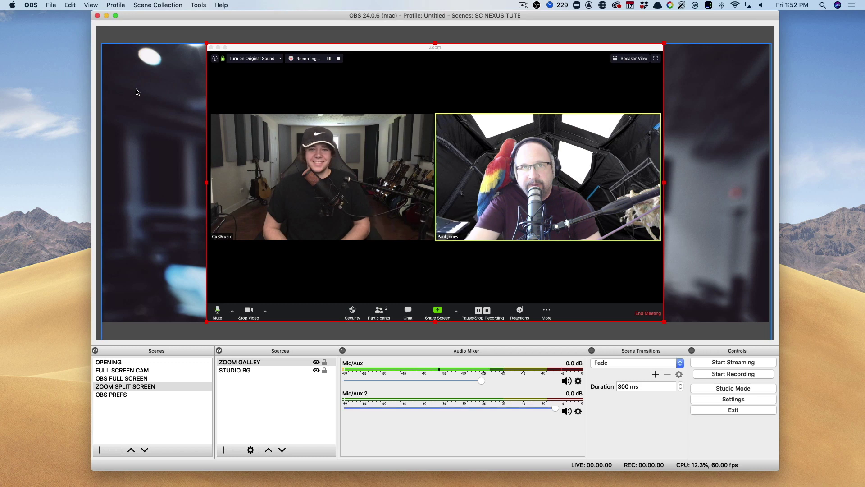
# Step: Close the Remux Recordings window and reveal the saved recordings folder with Show Recordings
pyautogui.click(50, 4)
pyautogui.click(54, 24)
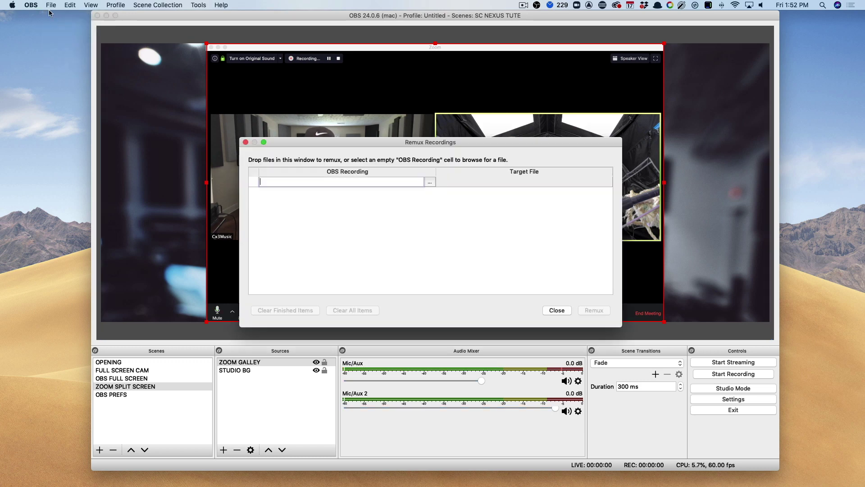
pyautogui.click(246, 142)
pyautogui.click(32, 5)
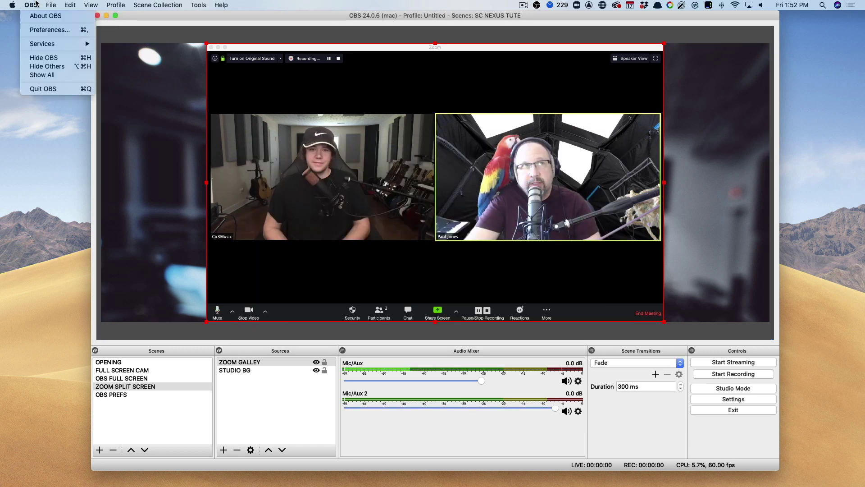
pyautogui.click(59, 18)
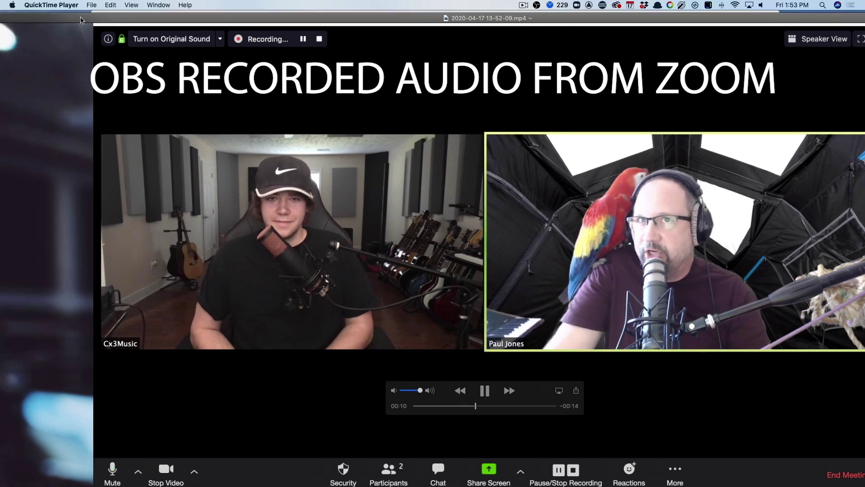
# Step: Play the test recording full screen in QuickTime Player
pyautogui.click(46, 15)
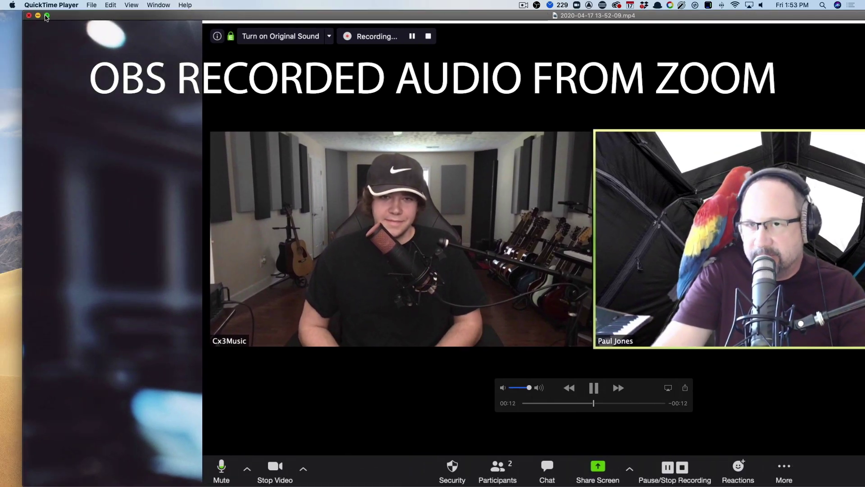
pyautogui.click(46, 16)
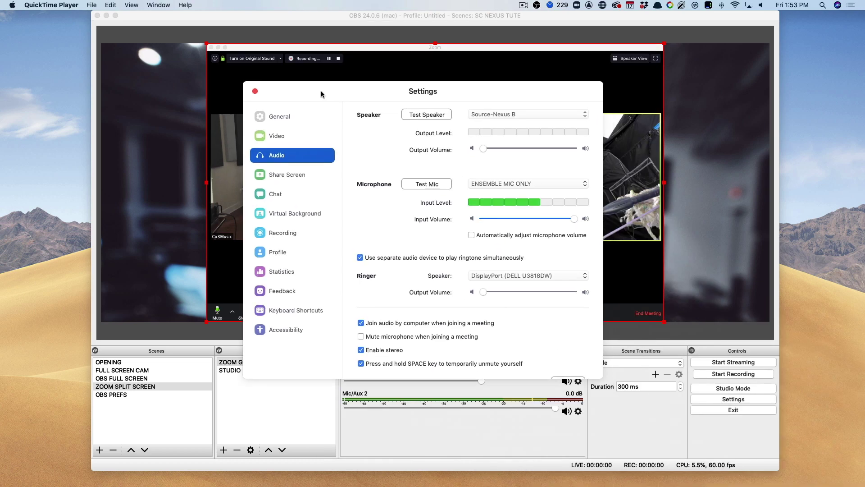
# Step: Close Zoom's settings window
pyautogui.moveTo(321, 94); pyautogui.dragTo(352, 92)
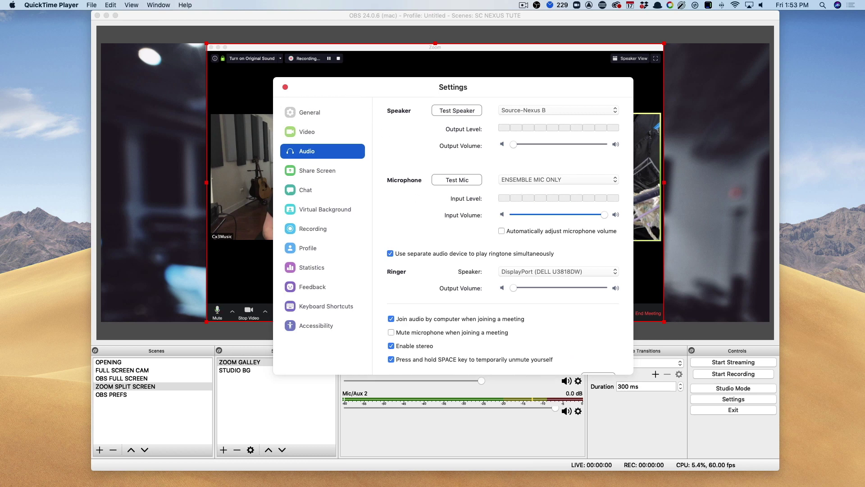
pyautogui.moveTo(341, 95); pyautogui.dragTo(397, 159)
pyautogui.click(318, 143)
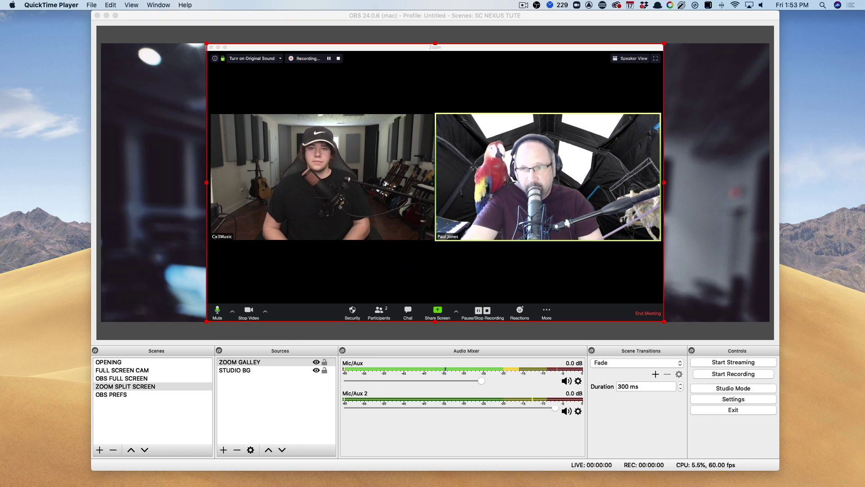
# Step: Recheck OBS audio settings showing Source-Nexus B on Mic/Aux 2, then cancel
pyautogui.click(161, 19)
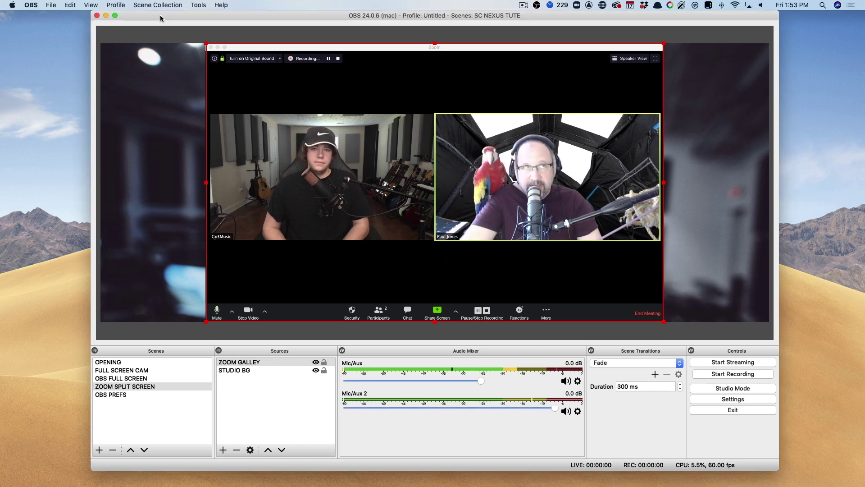
pyautogui.click(29, 5)
pyautogui.click(48, 30)
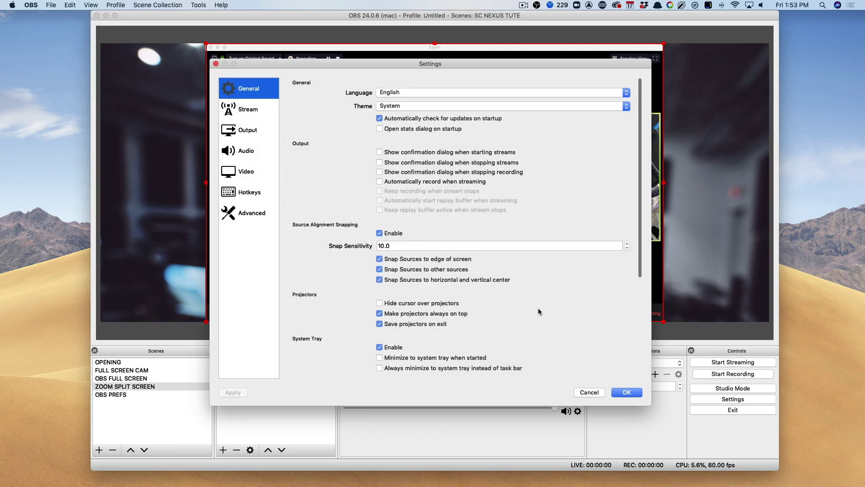
pyautogui.click(247, 153)
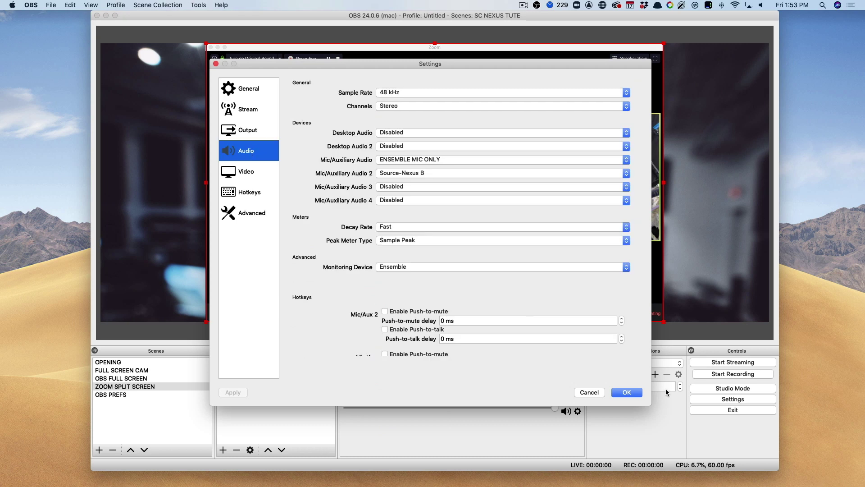
pyautogui.click(627, 393)
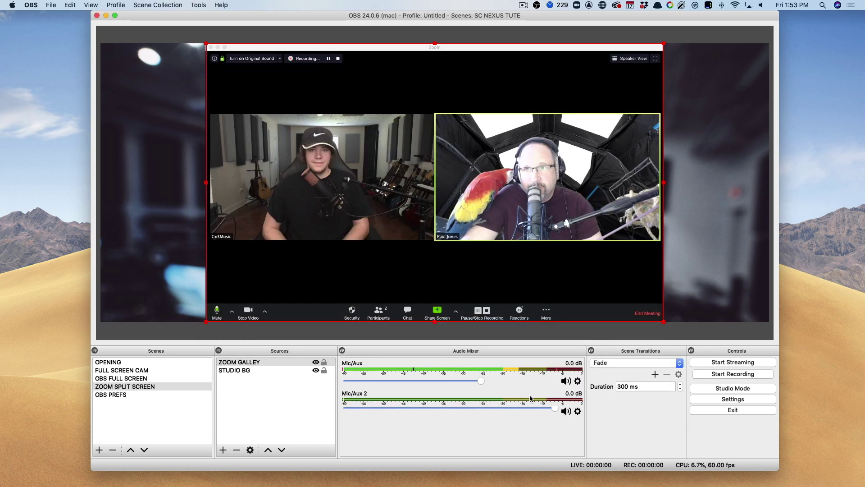